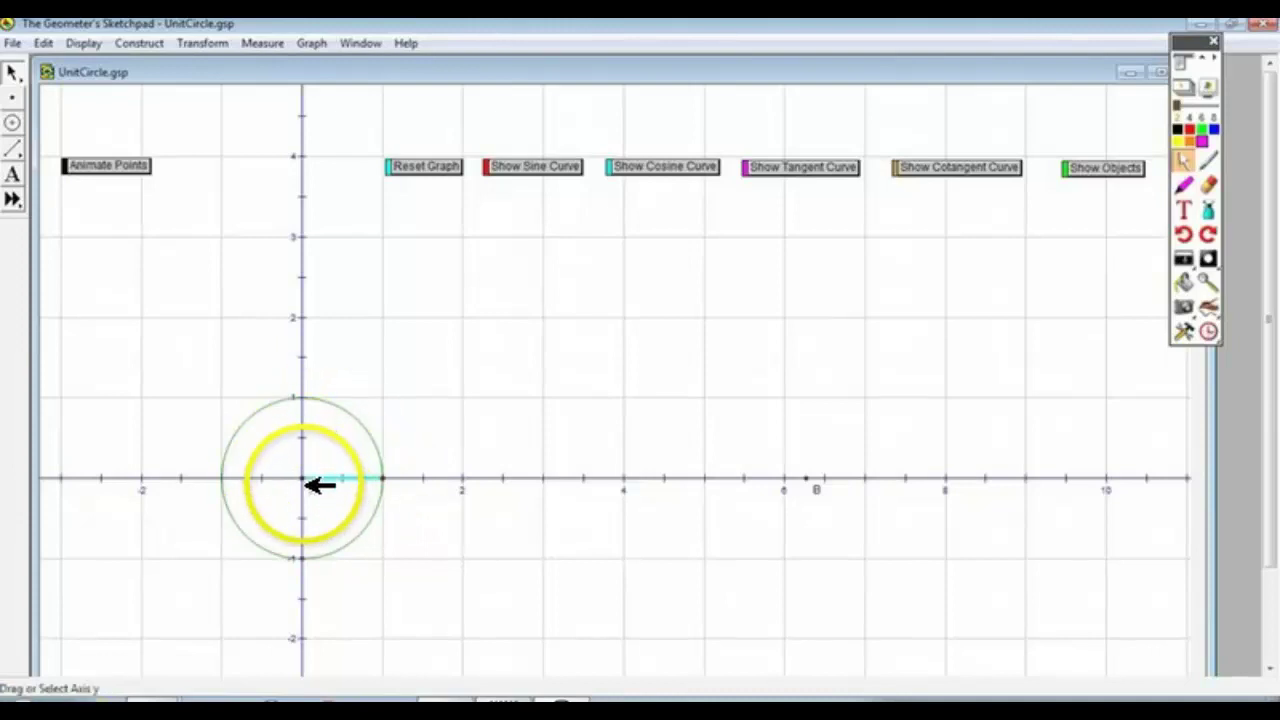
Draw a right triangle in the unit circle: a radius at about 45° and a vertical leg down to the x-axis
left_click(1207, 160)
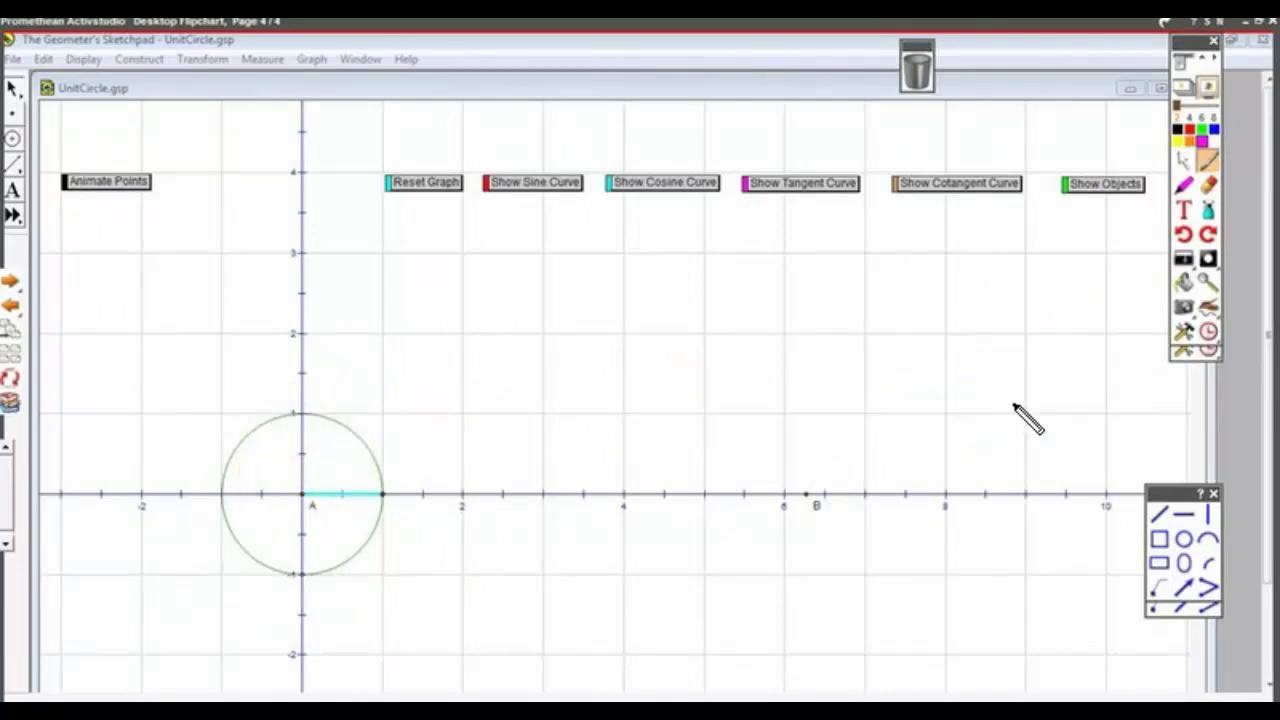
left_click(1159, 514)
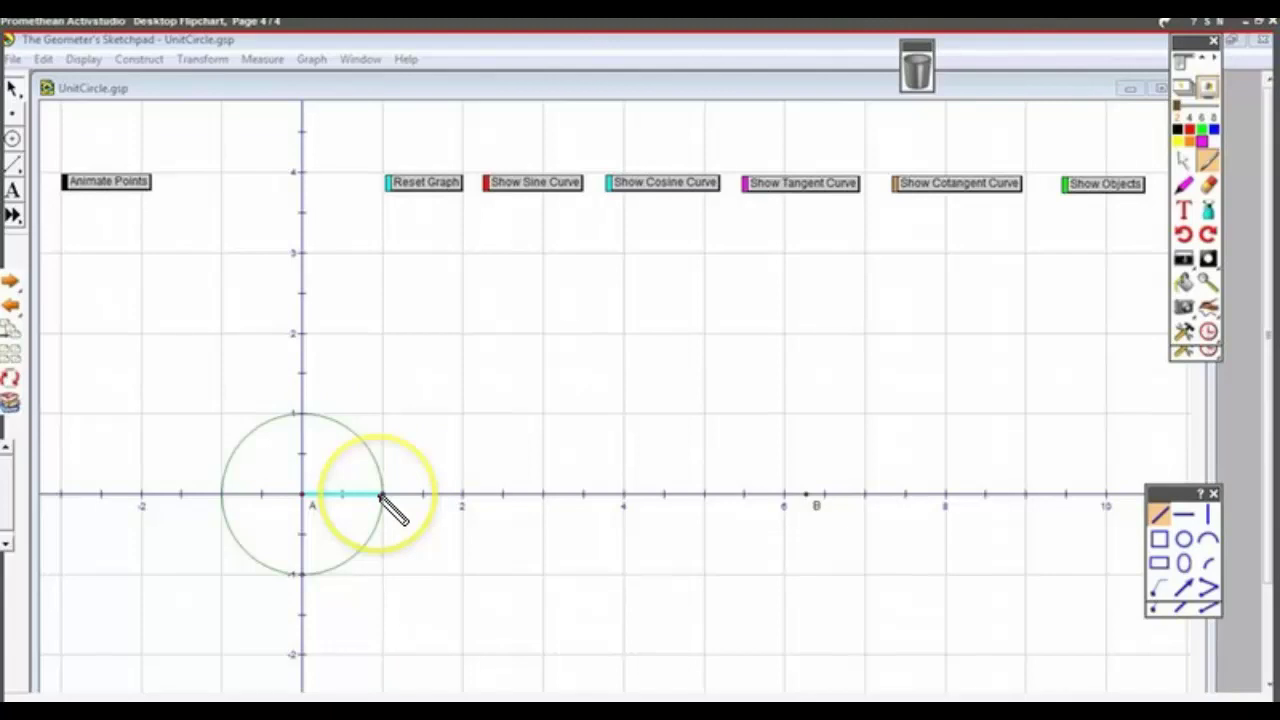
left_click(303, 494)
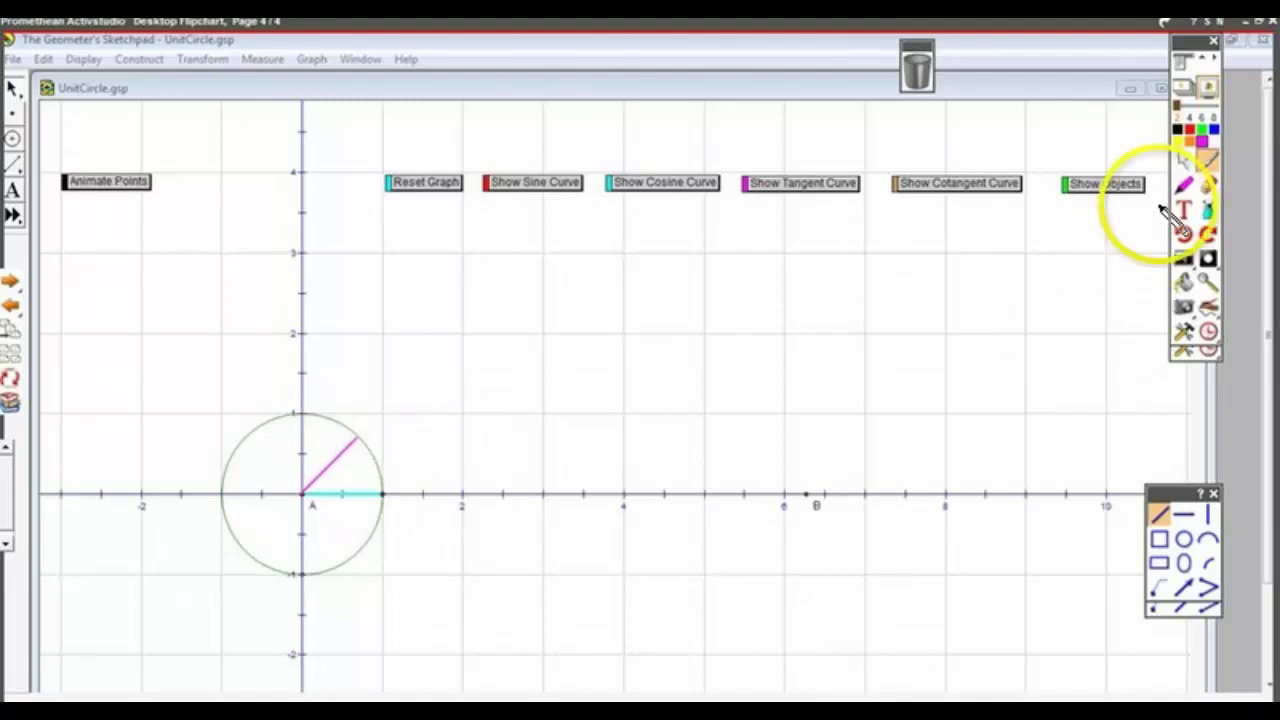
left_click(1207, 514)
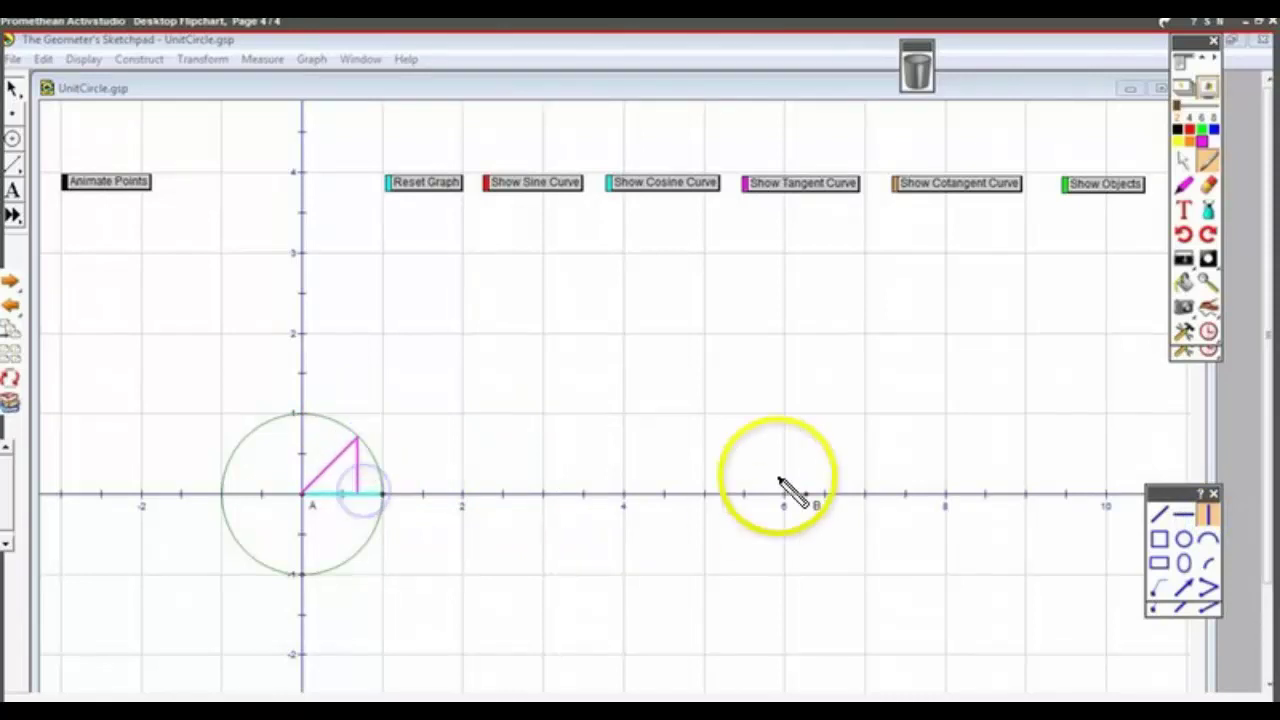
Label the triangle's angle at the origin θ and its hypotenuse 1
left_click(1207, 514)
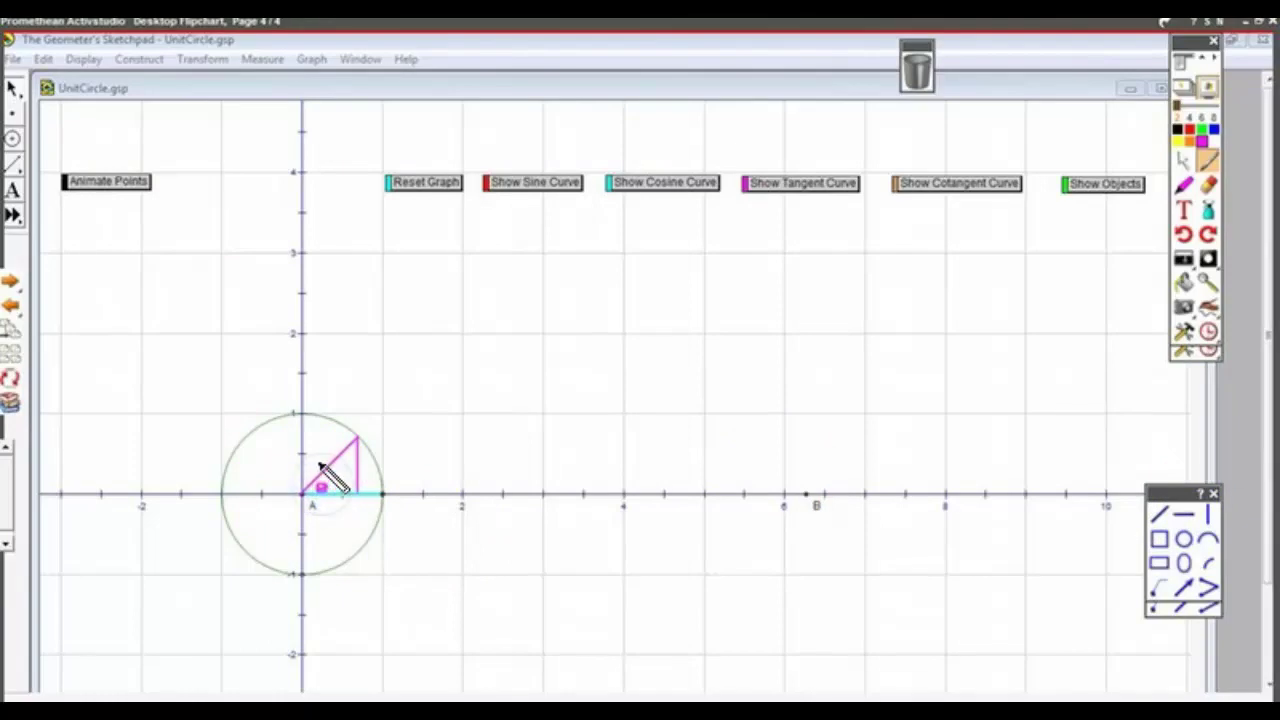
left_click(317, 451)
left_click_drag(321, 447, 321, 457)
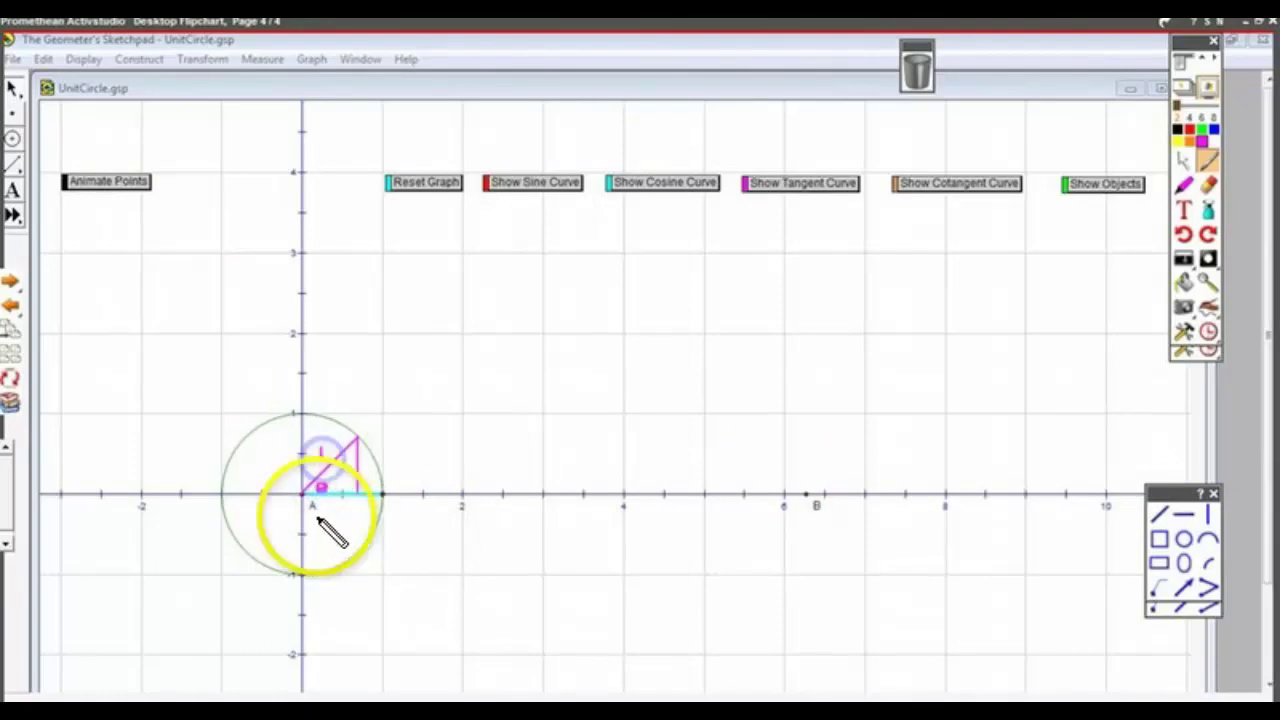
Mark the triangle's vertex on the unit circle with a dot and label it (x,y)
left_click(357, 440)
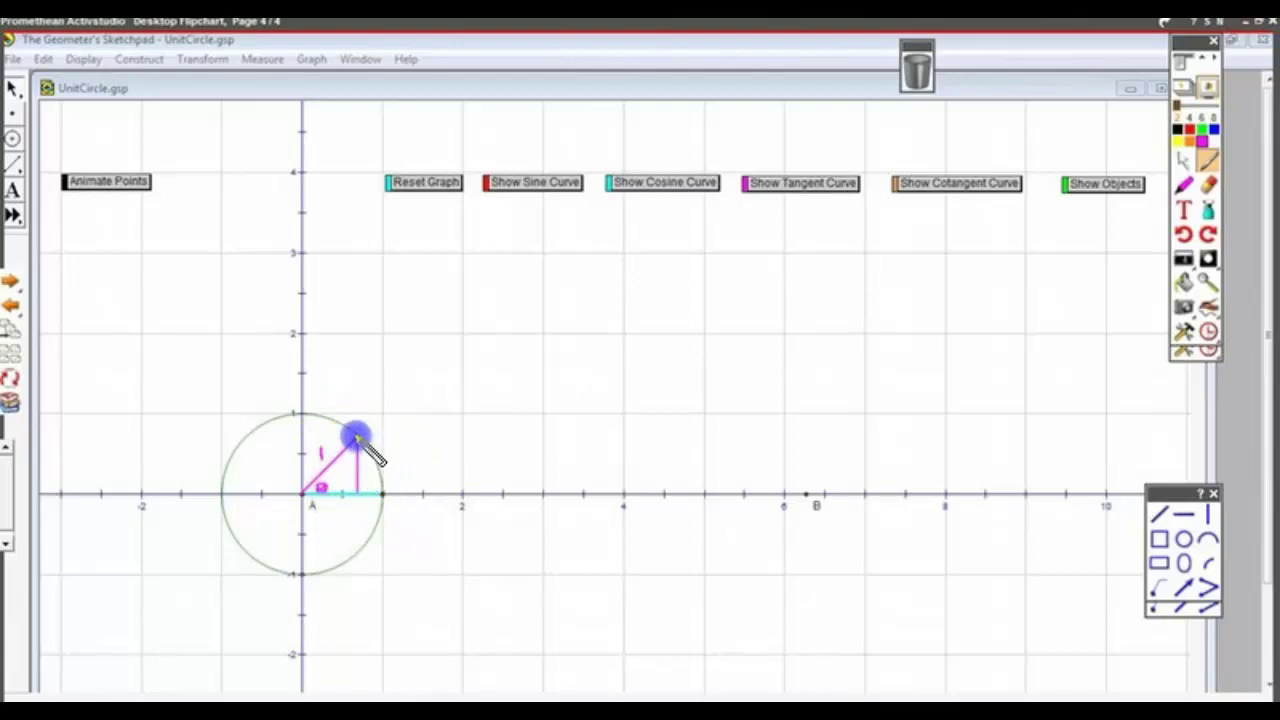
mouse_move(355, 405)
left_mouse_down()
mouse_move(356, 424)
mouse_move(378, 412)
mouse_move(377, 425)
left_mouse_up()
left_click_drag(383, 400, 391, 417)
left_click(358, 437)
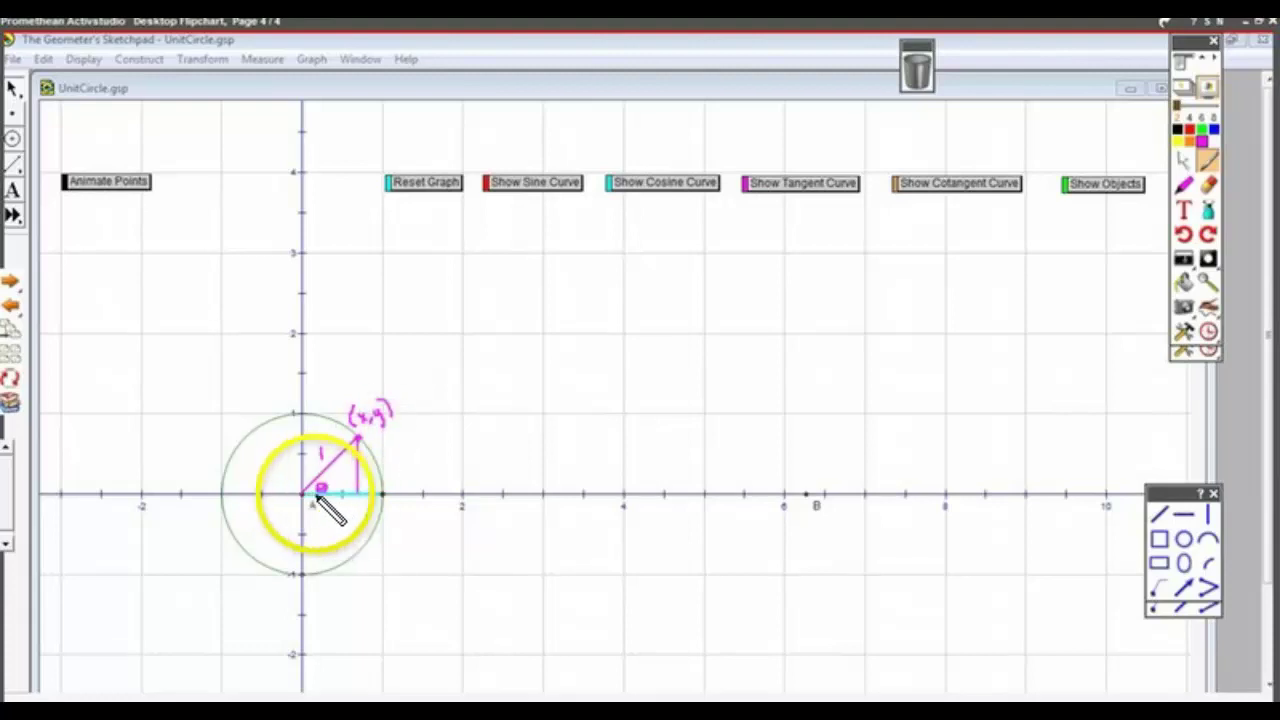
Label the triangle's vertical leg y and write sinθ = y/1 = y beside the unit circle
left_click(363, 465)
left_click(420, 447)
mouse_move(422, 445)
left_mouse_down()
mouse_move(415, 458)
mouse_move(454, 451)
left_mouse_up()
left_click_drag(458, 448, 467, 448)
mouse_move(457, 454)
left_mouse_down()
mouse_move(481, 435)
mouse_move(490, 448)
left_mouse_up()
mouse_move(485, 456)
left_mouse_down()
mouse_move(505, 445)
mouse_move(518, 465)
left_mouse_up()
left_click(432, 498)
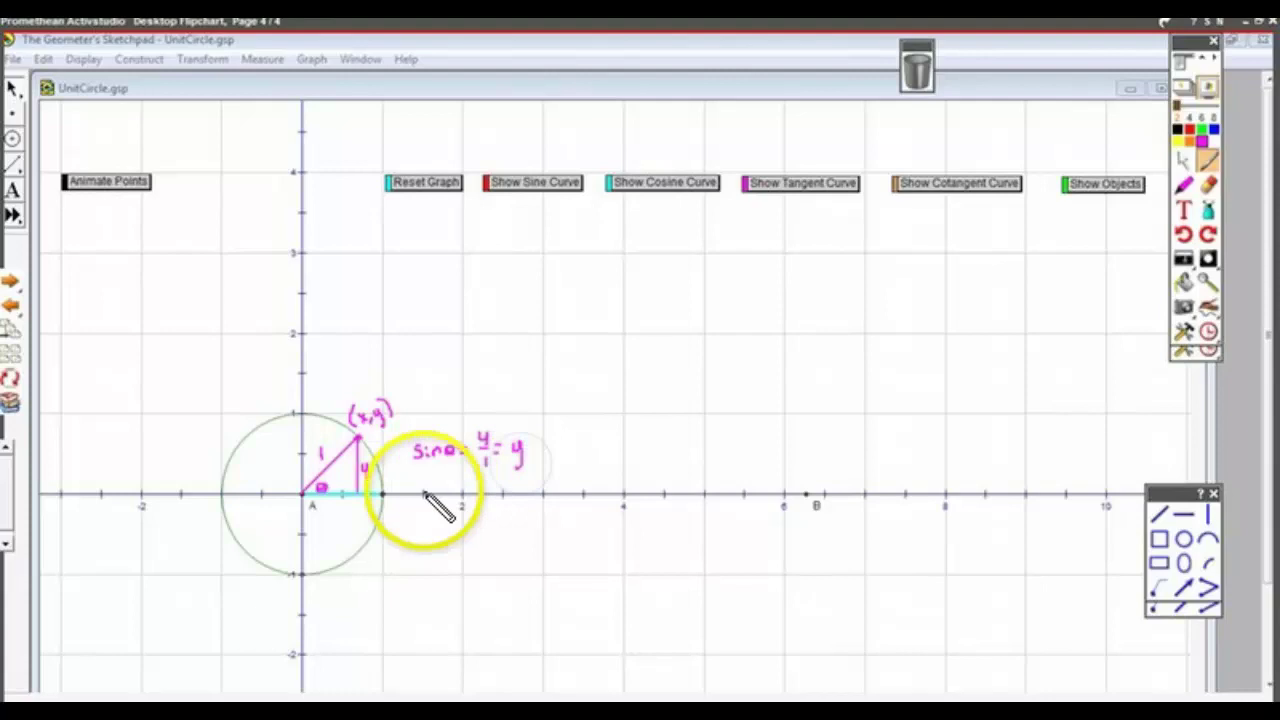
left_click(367, 481)
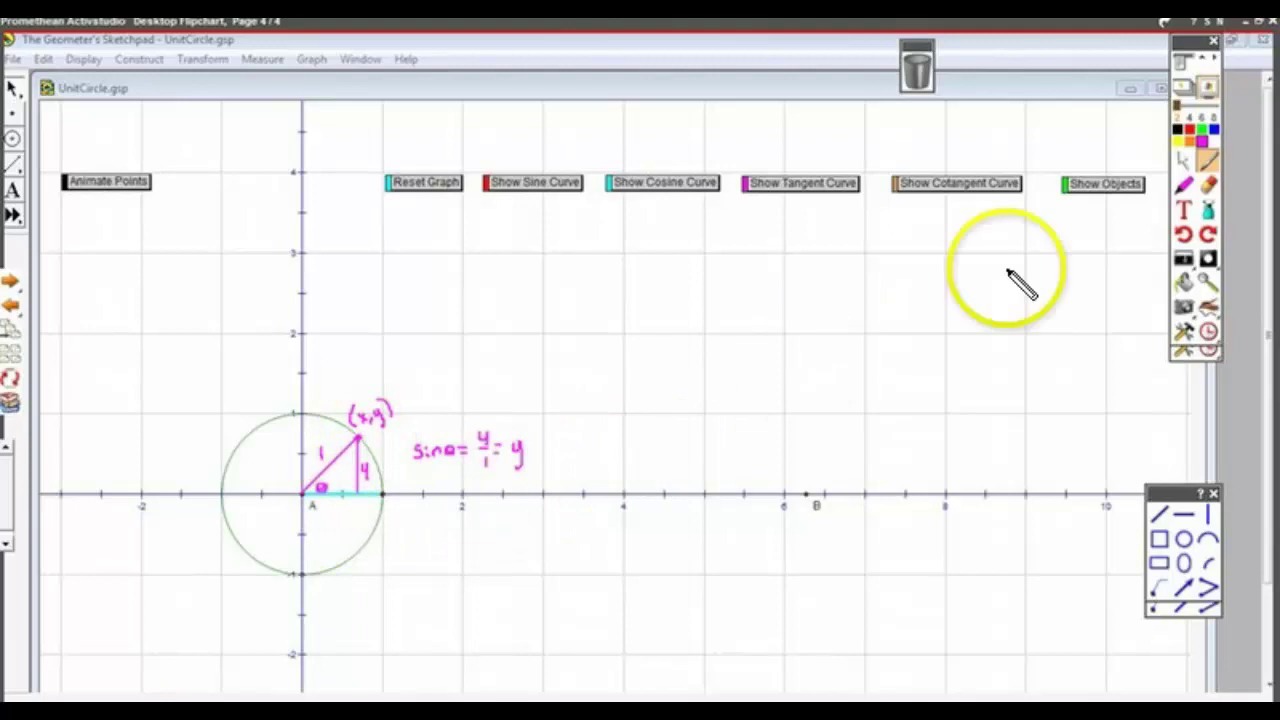
Erase the vertical leg's y label, redraw the leg and label it sinθ
left_click(1208, 184)
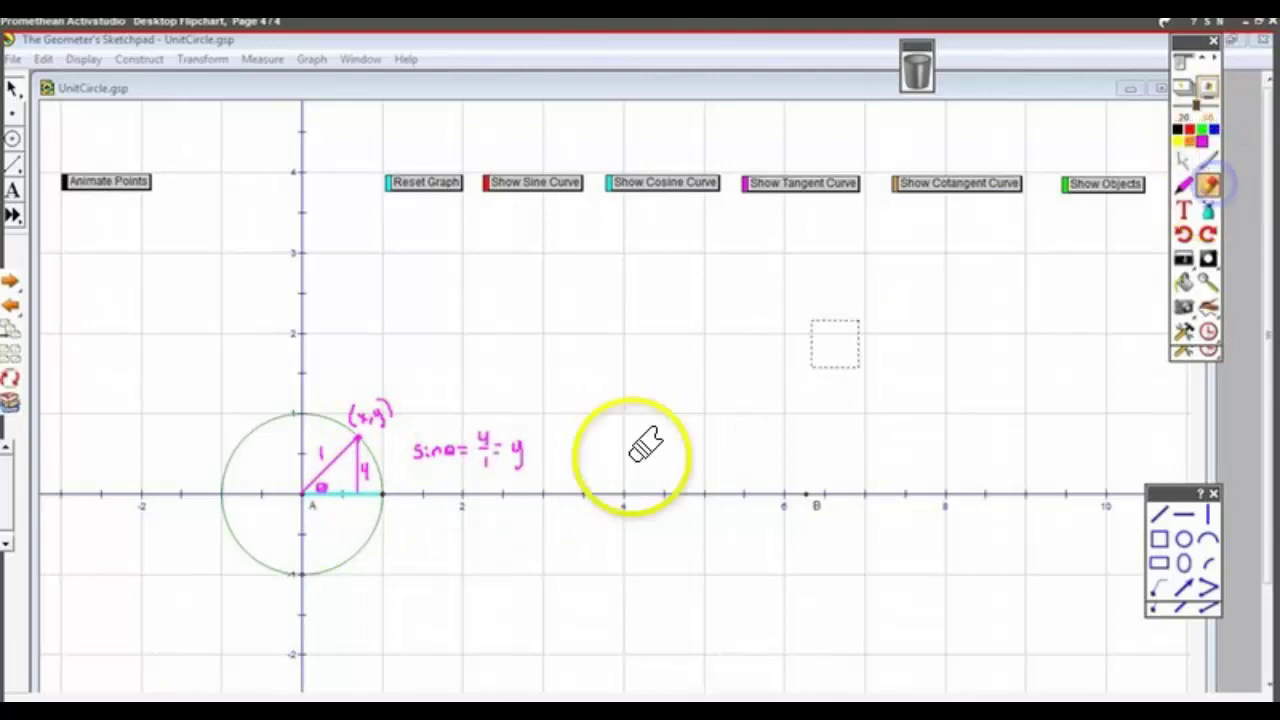
left_click(380, 480)
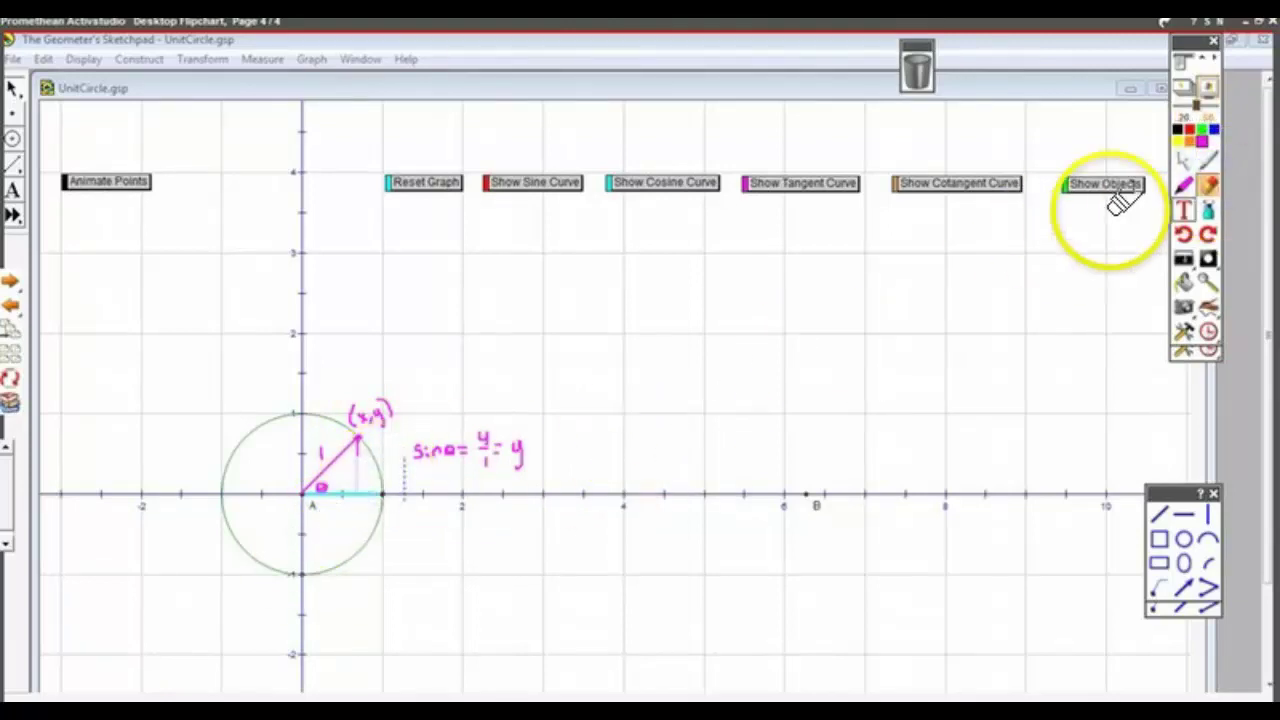
left_click(1205, 163)
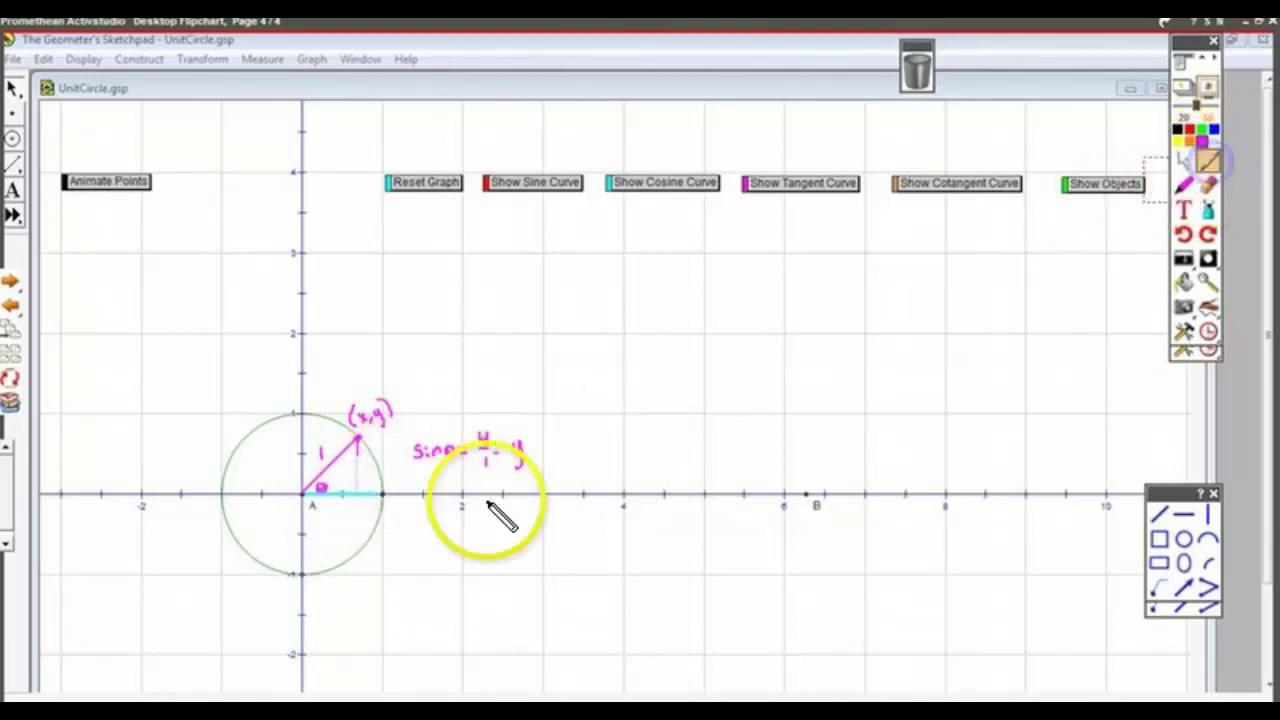
left_click(358, 452)
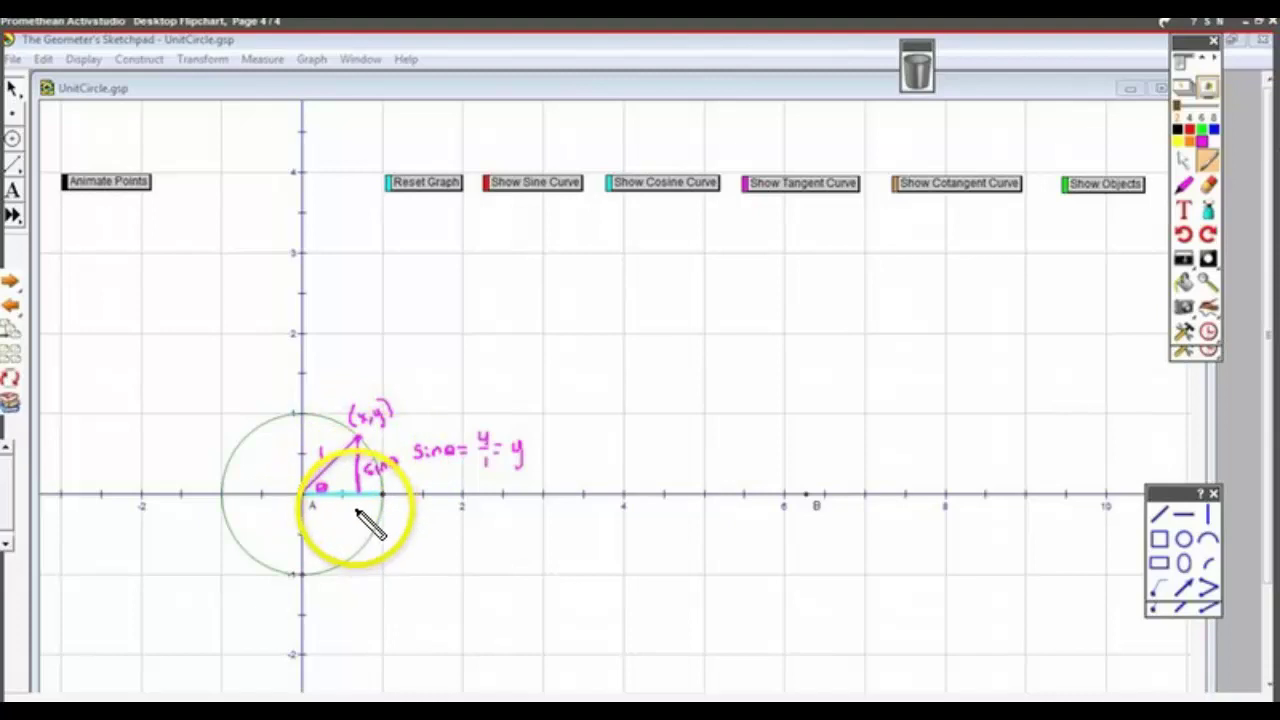
Erase the sinθ equation and the triangle with all its labels from the unit circle
left_click(1208, 184)
mouse_move(620, 394)
left_mouse_down()
mouse_move(558, 430)
mouse_move(471, 434)
mouse_move(443, 409)
left_mouse_up()
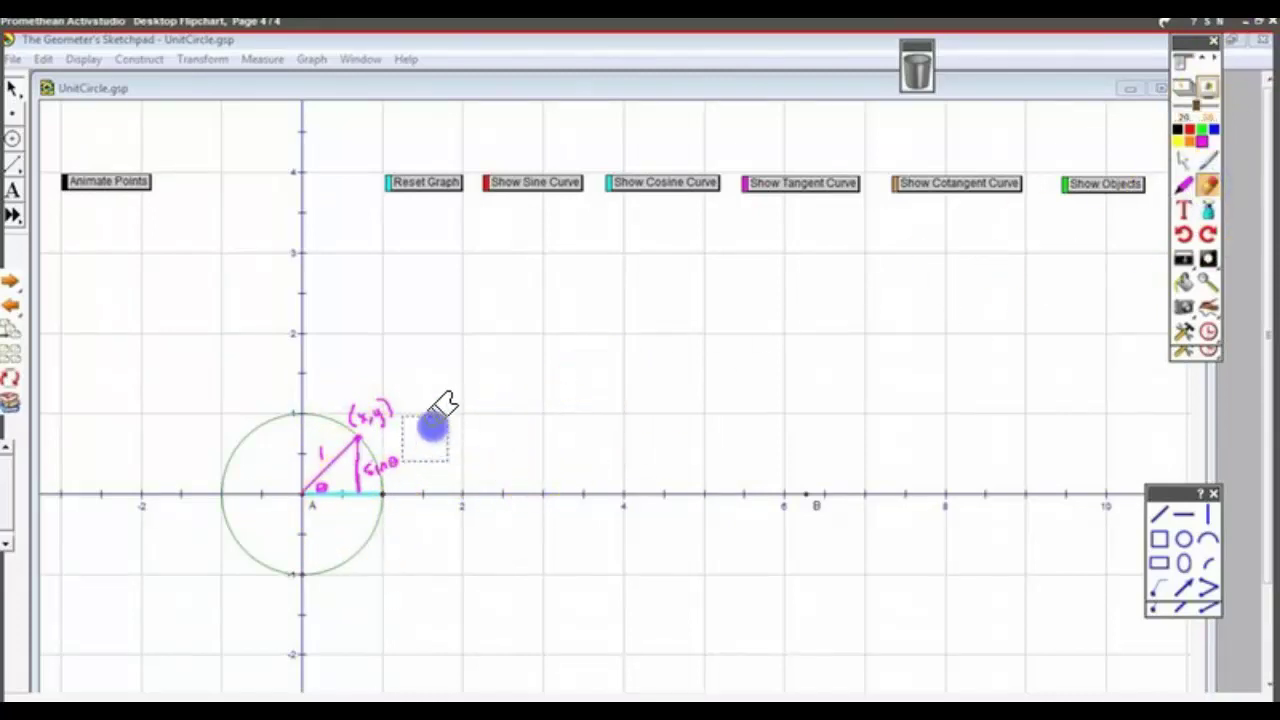
mouse_move(323, 509)
left_mouse_down()
mouse_move(317, 466)
mouse_move(371, 451)
mouse_move(372, 415)
left_mouse_up()
In red, mark the unit circle's top point as (0,1) and draw a π/2 angle arrow from the positive x-axis
left_click(1200, 142)
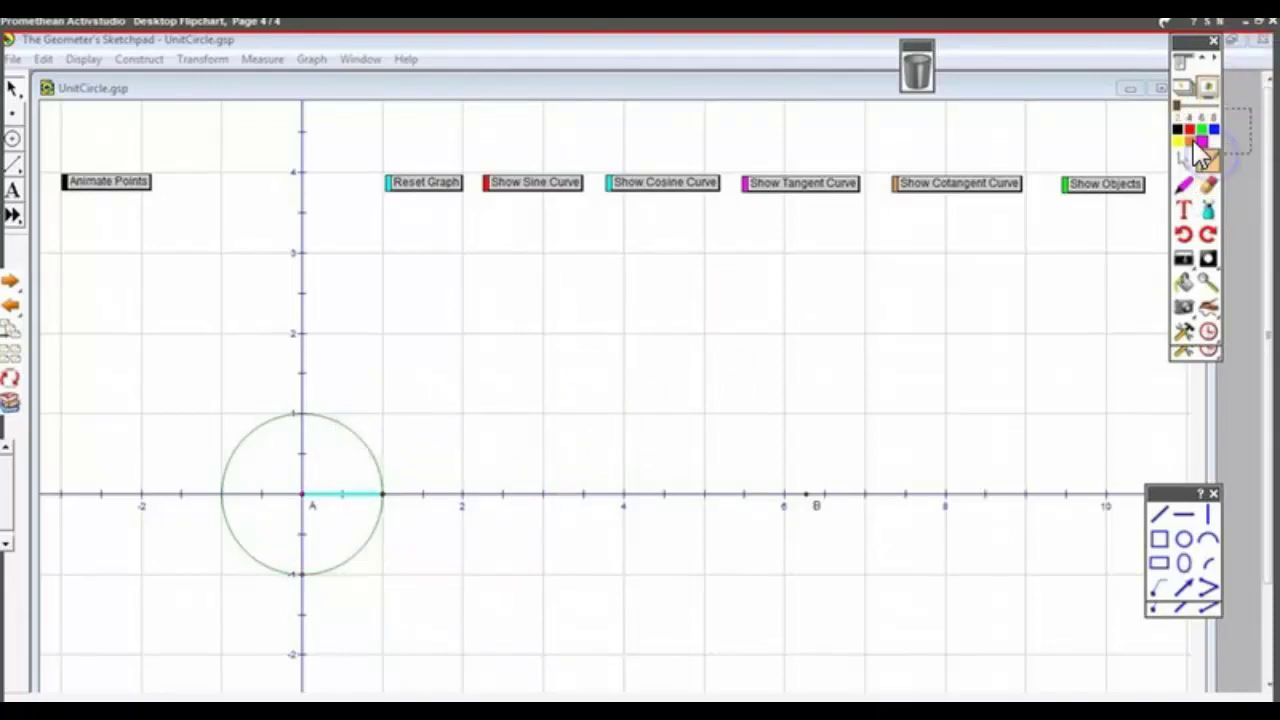
left_click(1188, 134)
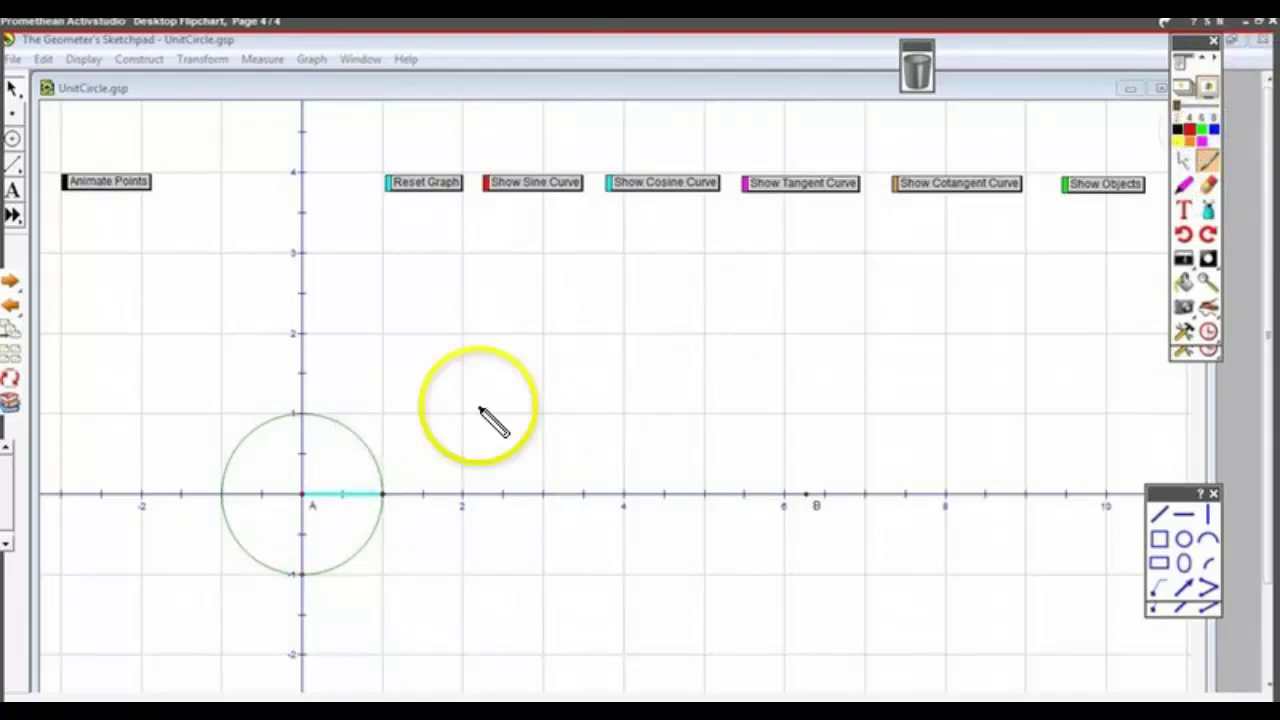
left_click(302, 414)
left_click_drag(315, 397, 319, 394)
left_click_drag(327, 398, 334, 398)
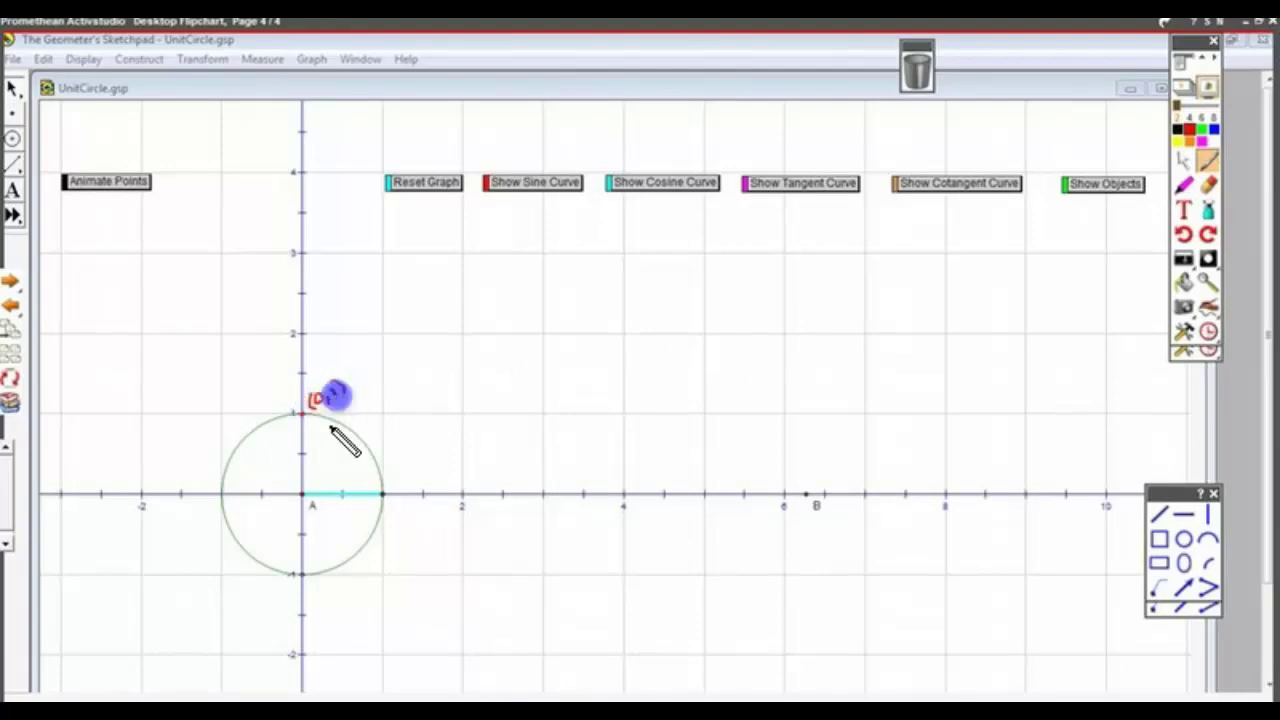
left_click(330, 492)
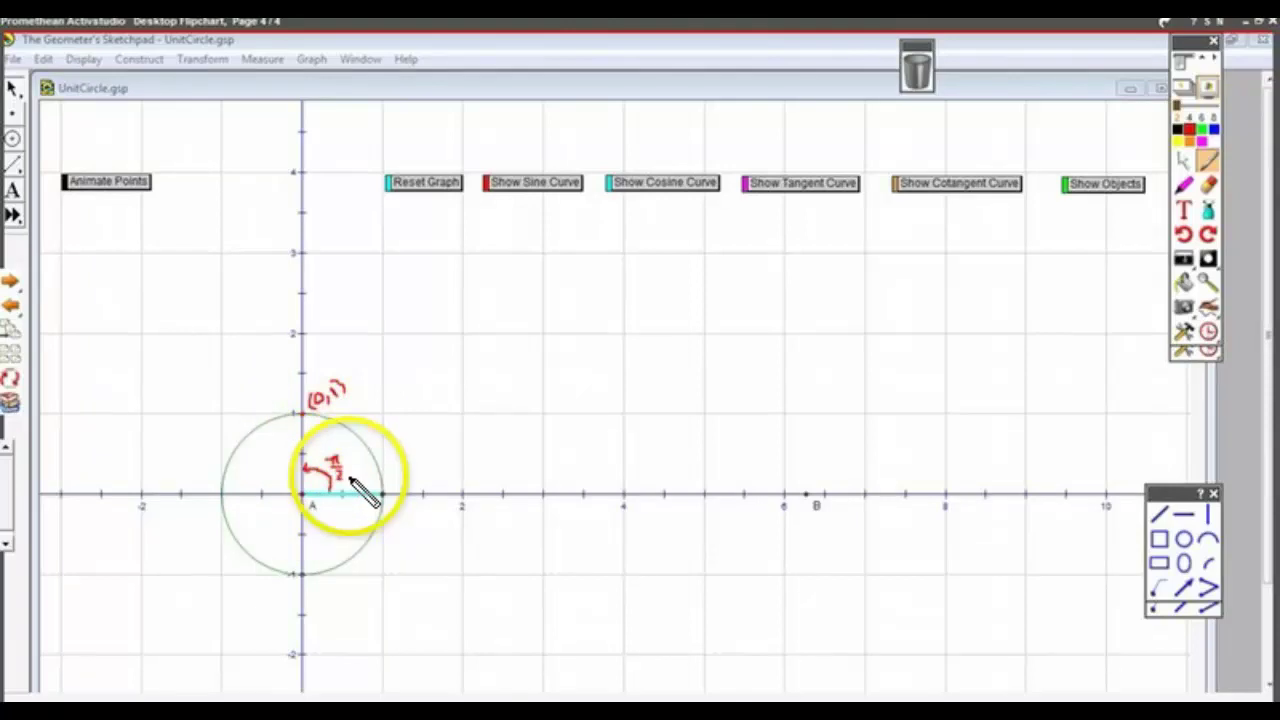
left_click_drag(395, 467, 544, 425)
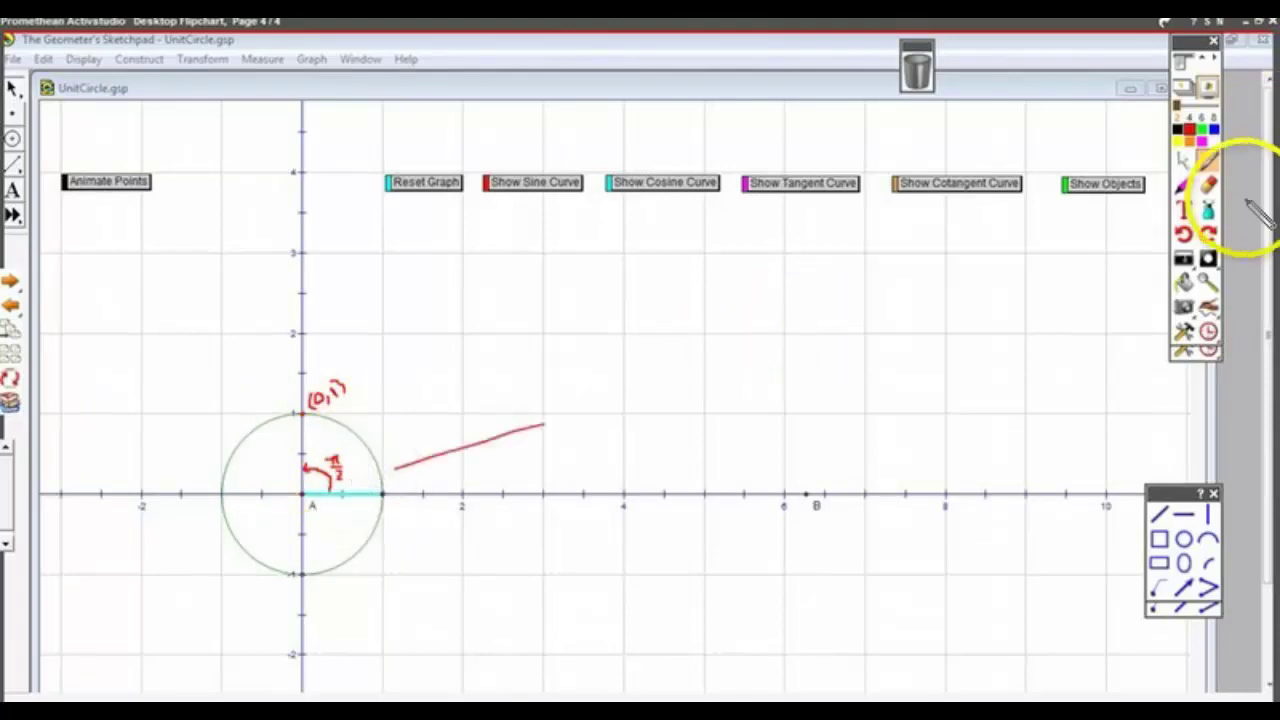
left_click(1208, 184)
left_click_drag(594, 437, 414, 471)
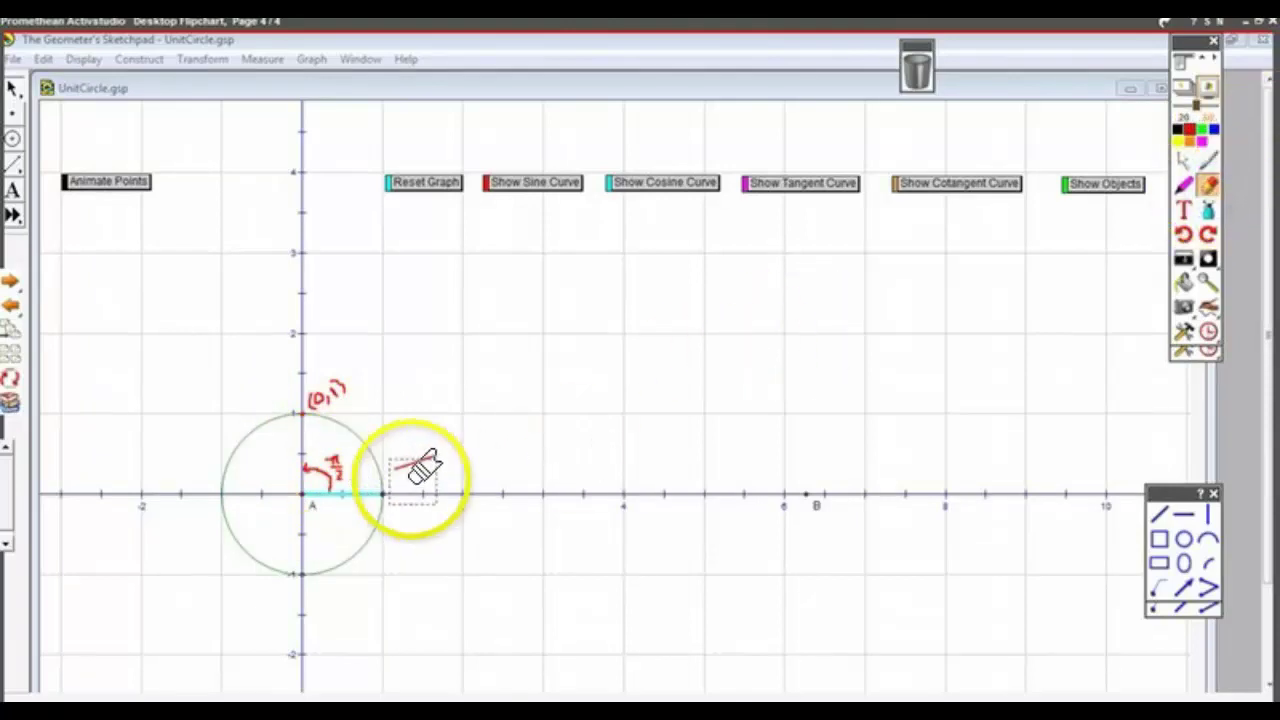
Show the sine curve, animate the points through a full turn, and stop the animation early in the first quadrant
left_click(1208, 160)
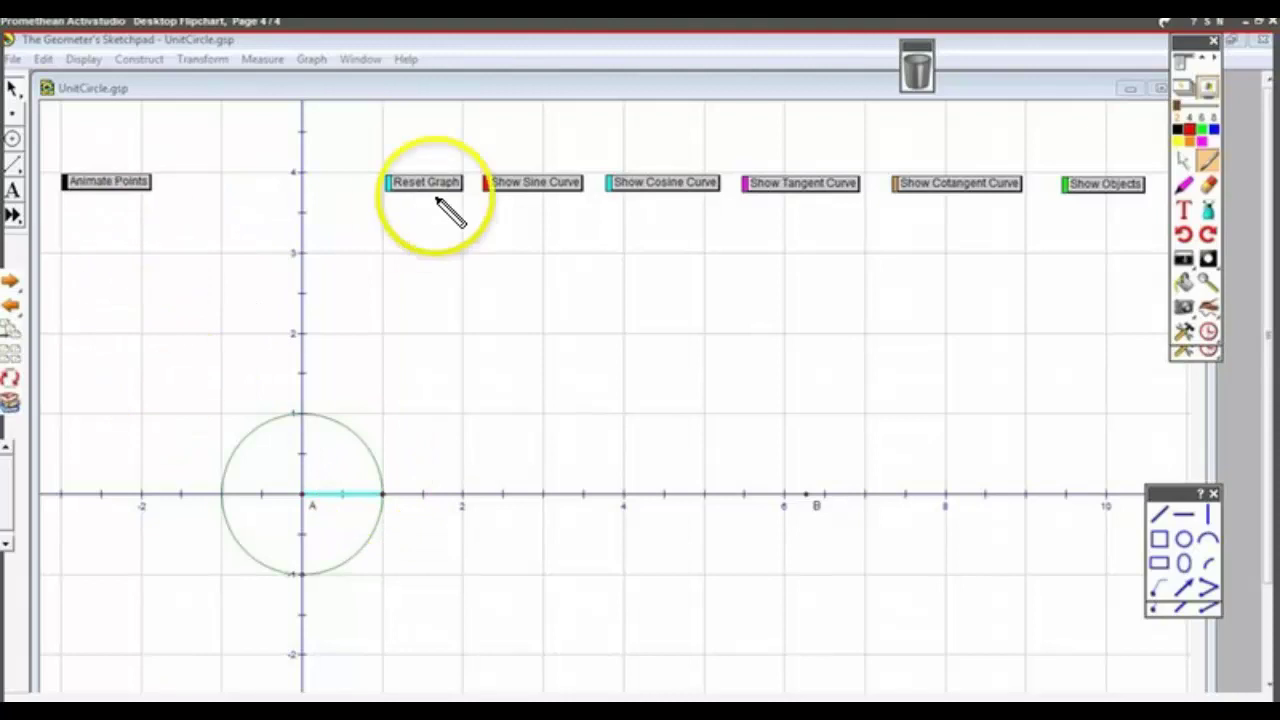
left_click(507, 183)
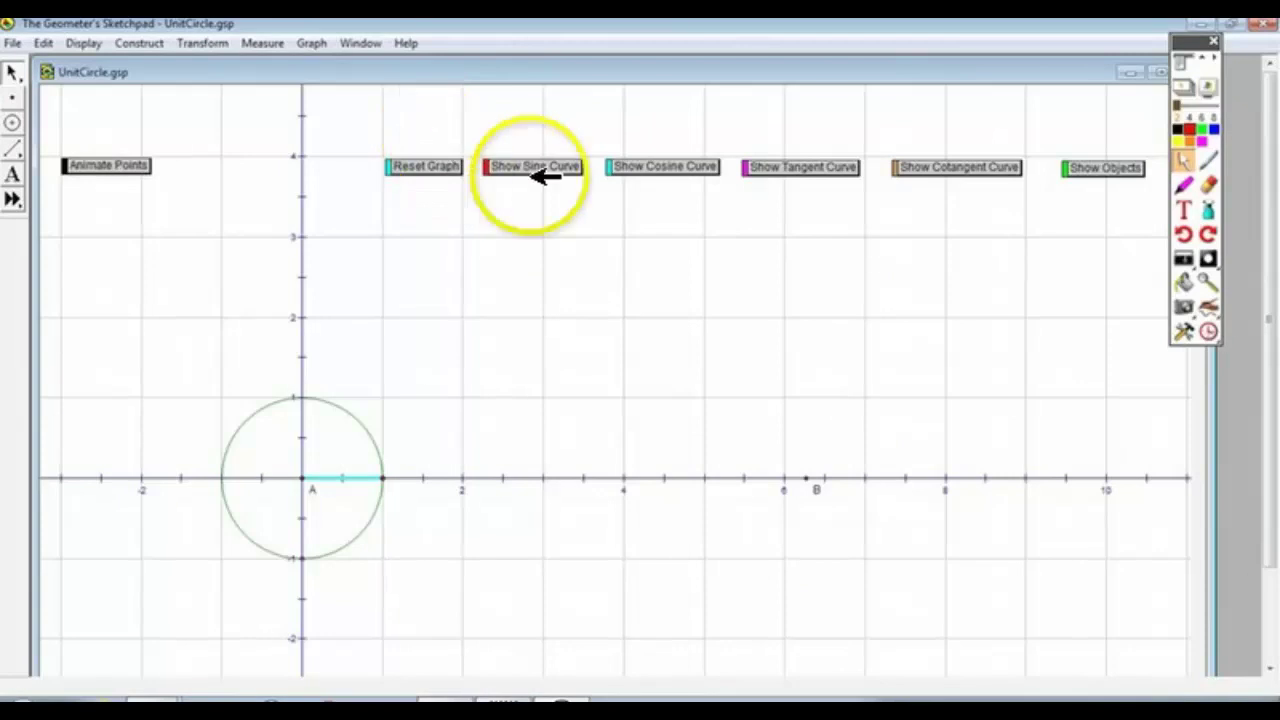
left_click(531, 168)
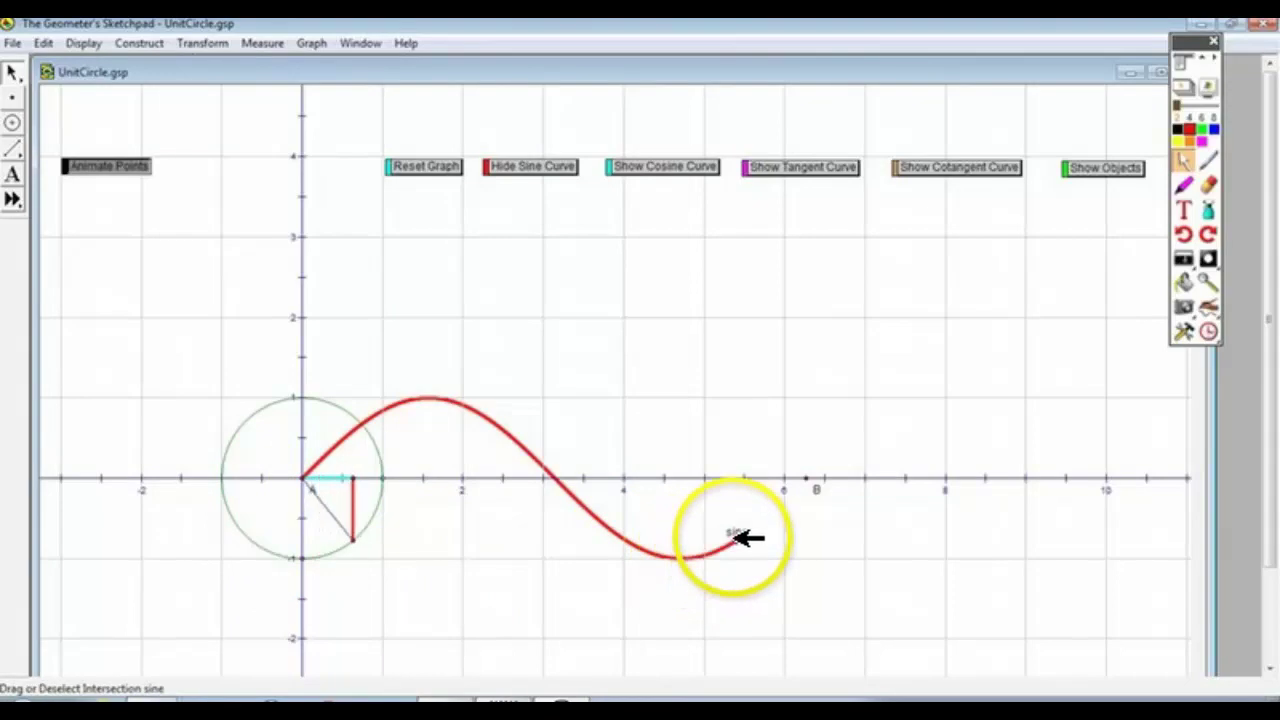
left_click(770, 512)
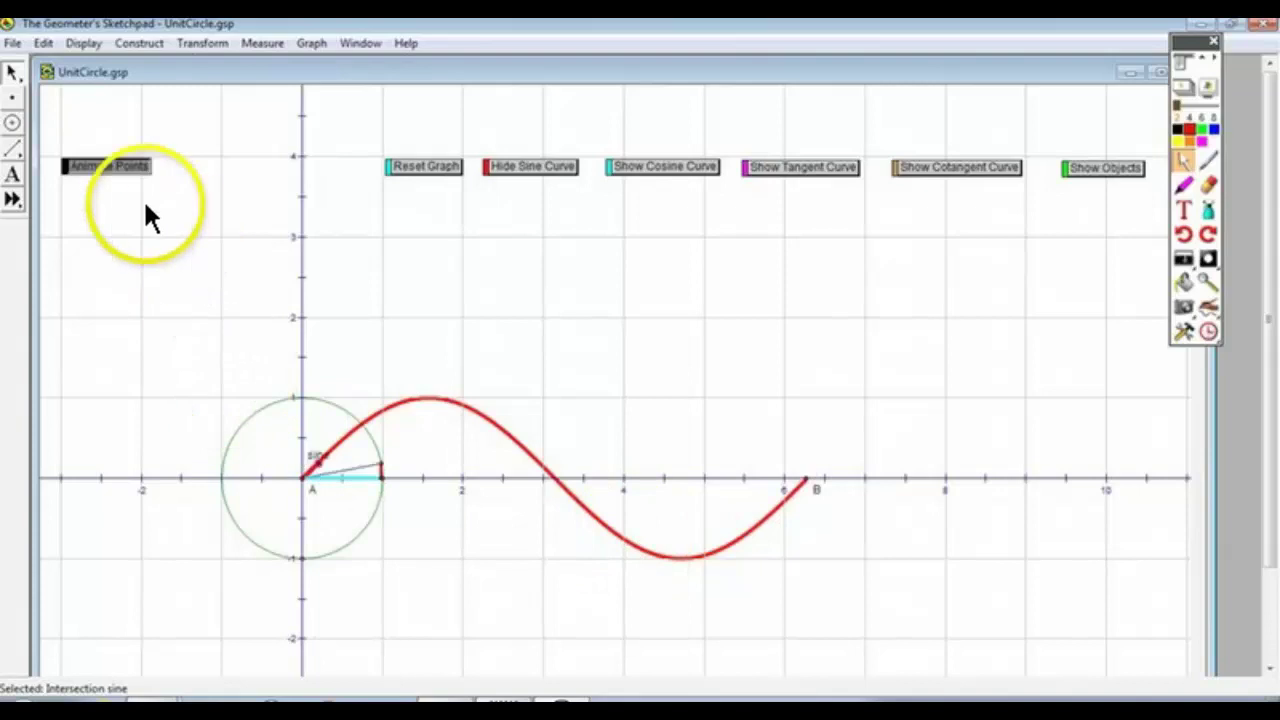
left_click(132, 170)
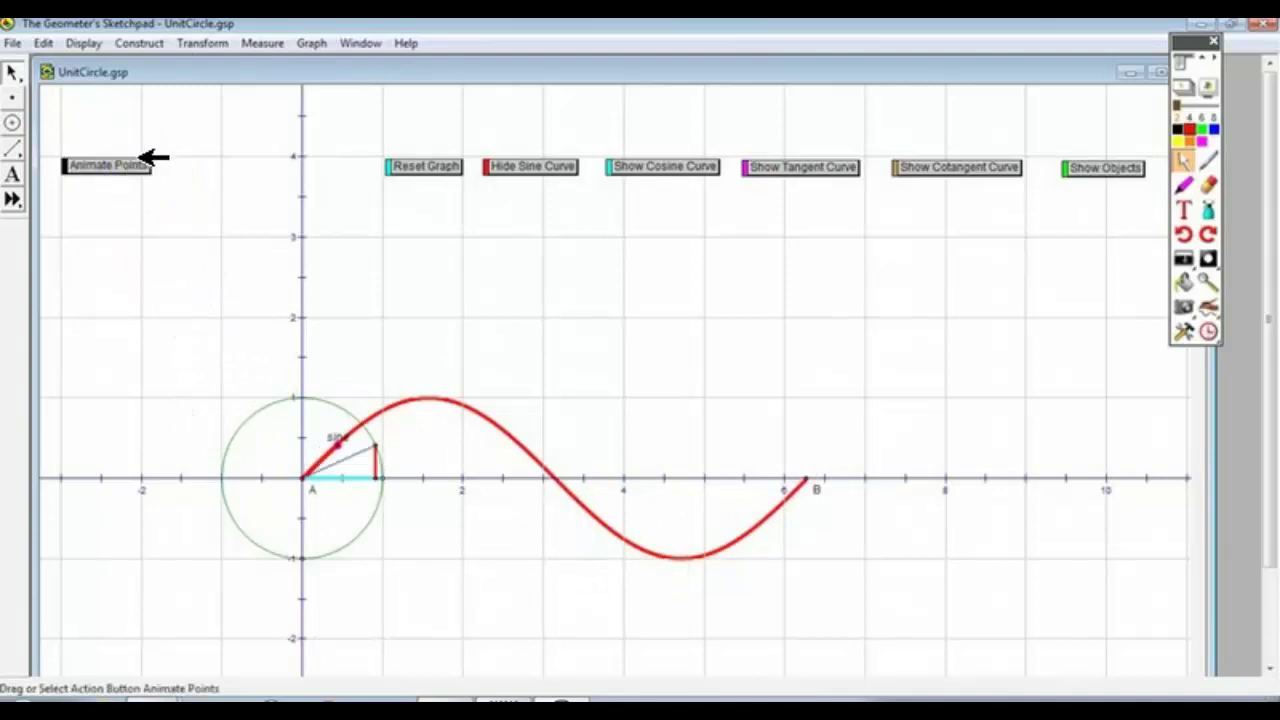
left_click_drag(377, 467, 338, 466)
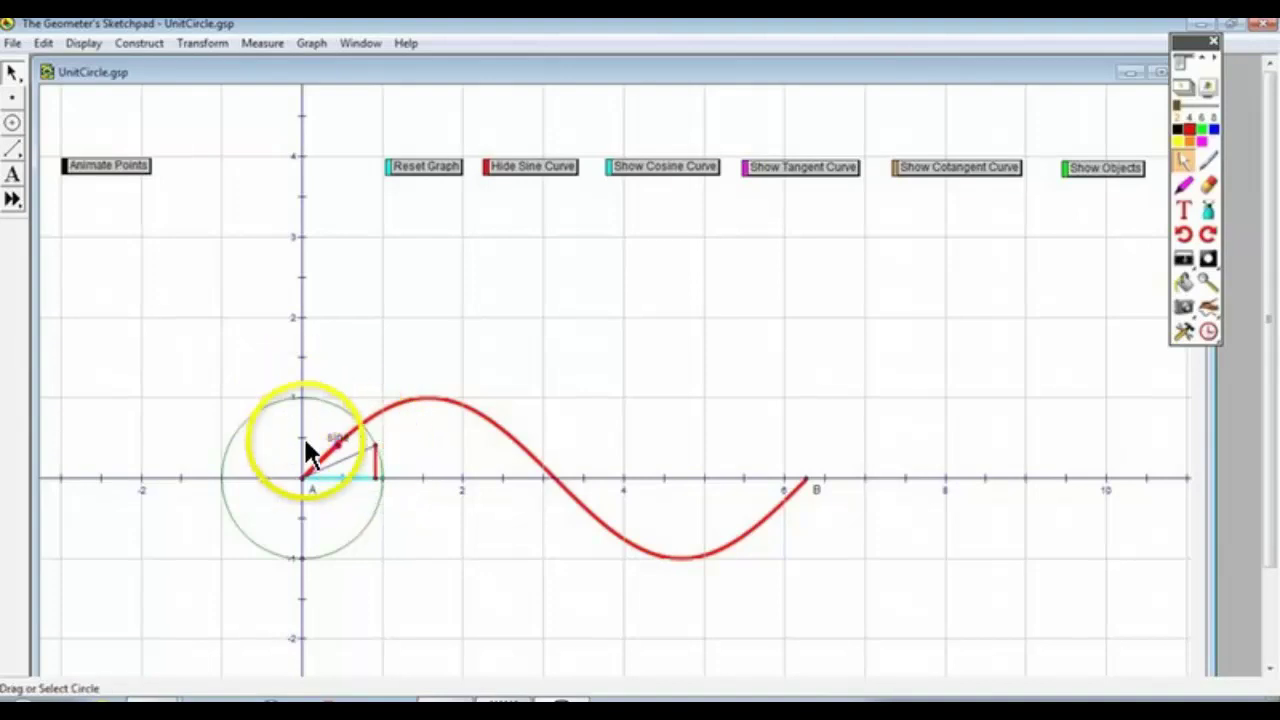
left_click(333, 466)
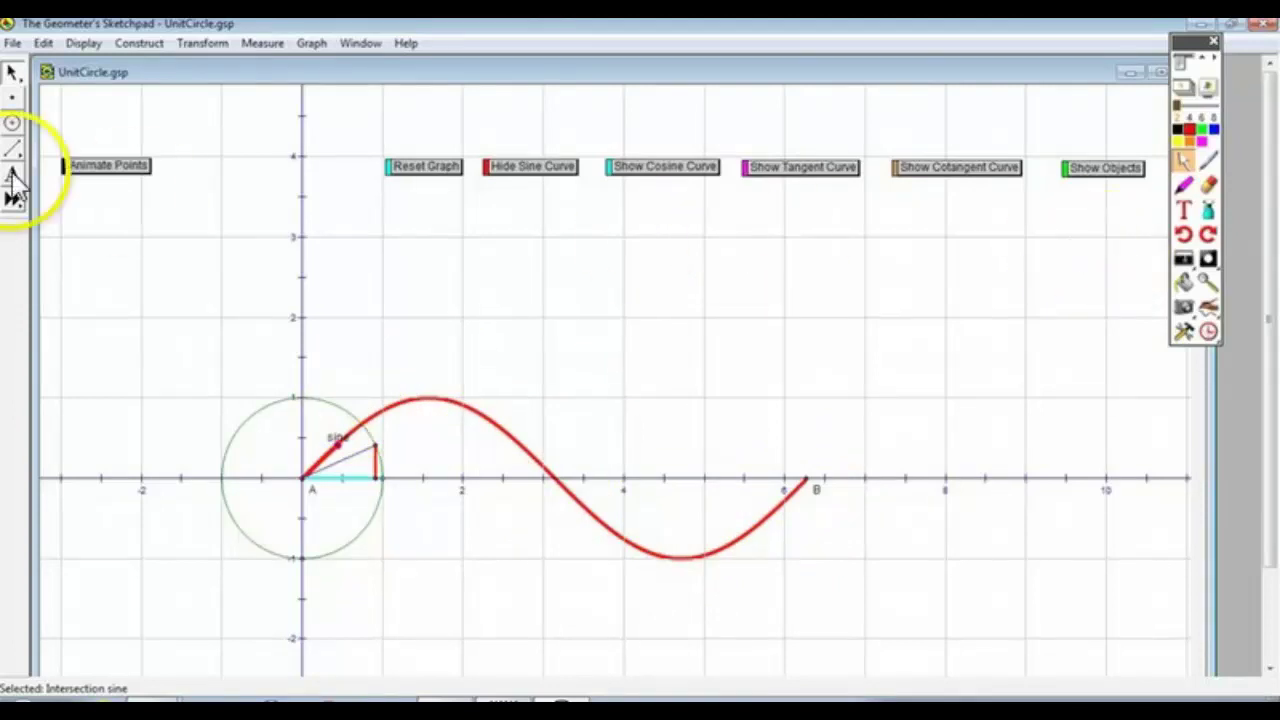
Resume the point animation and stop it with the radius pointing straight up and the sine point at the curve's peak
left_click(110, 167)
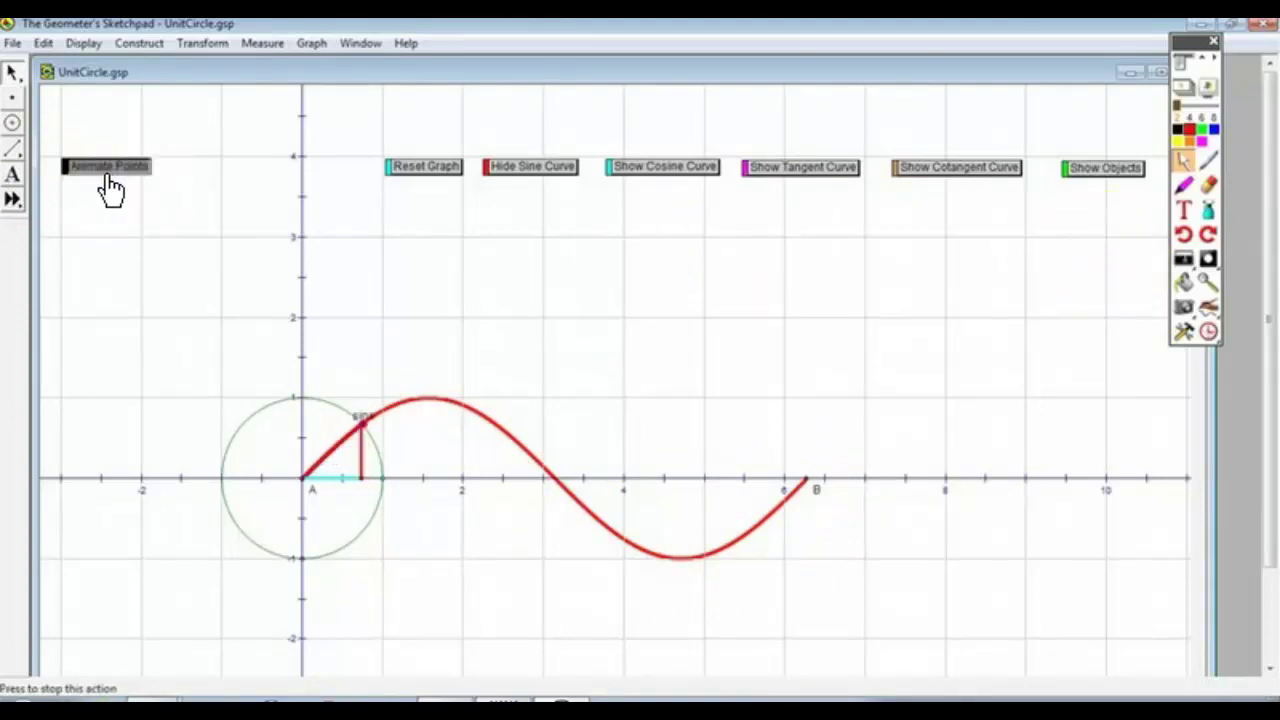
left_click(106, 168)
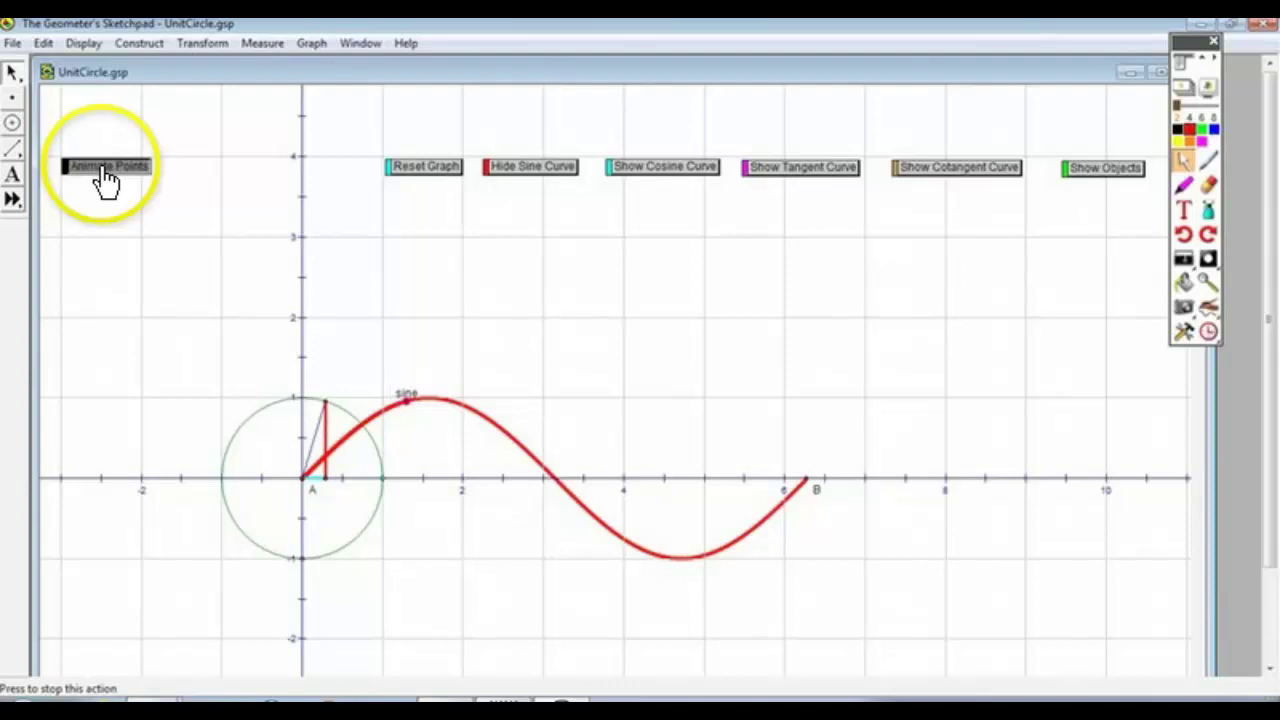
left_click(105, 176)
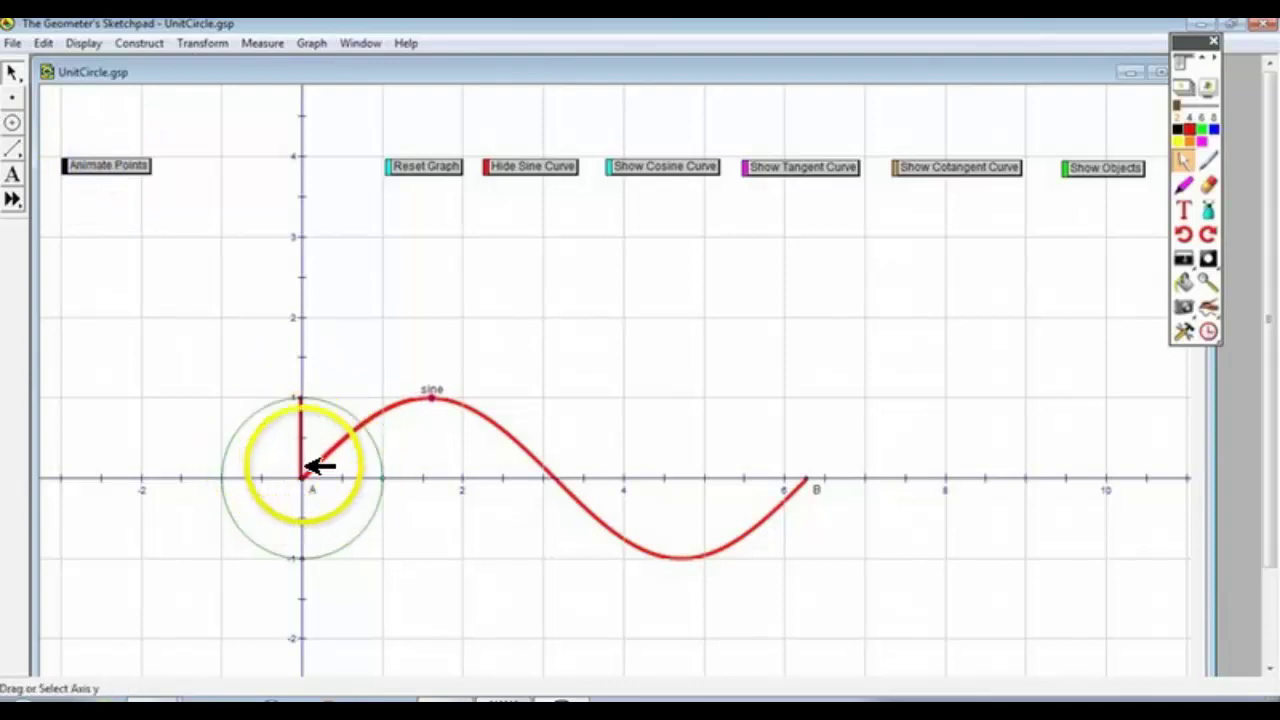
Activate the annotation pen for writing over the sine curve sketch
left_click(1211, 206)
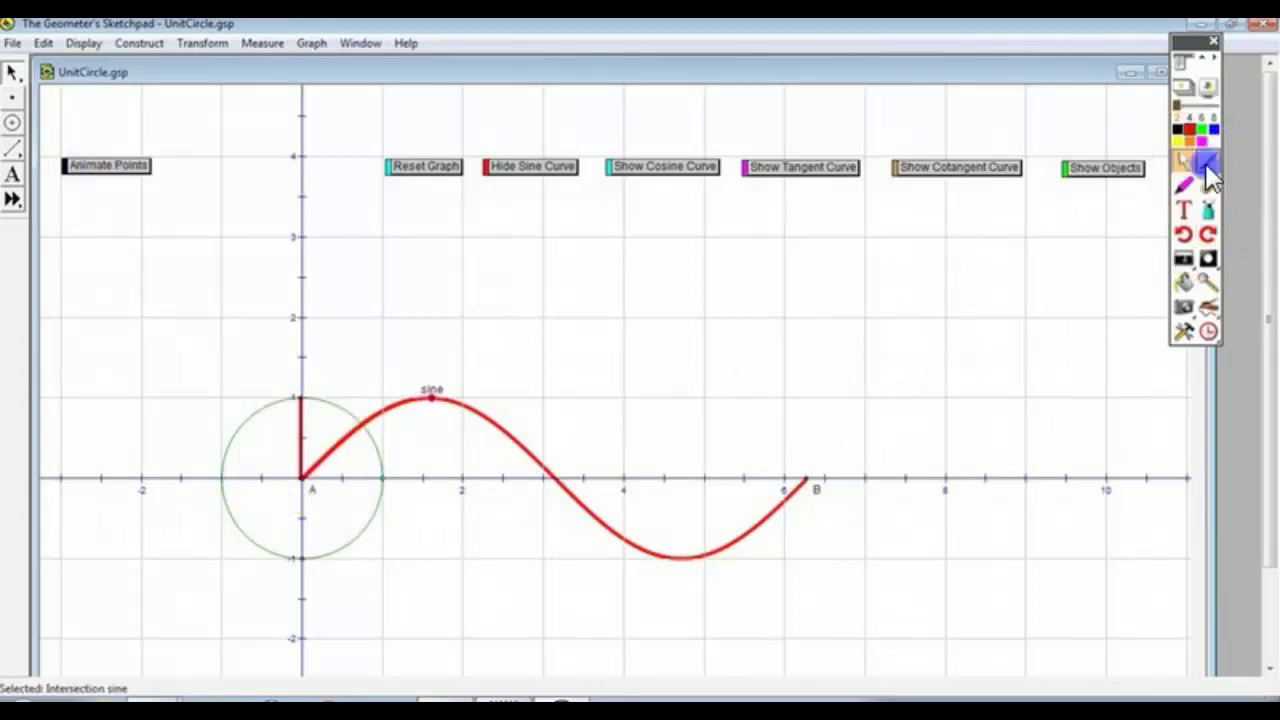